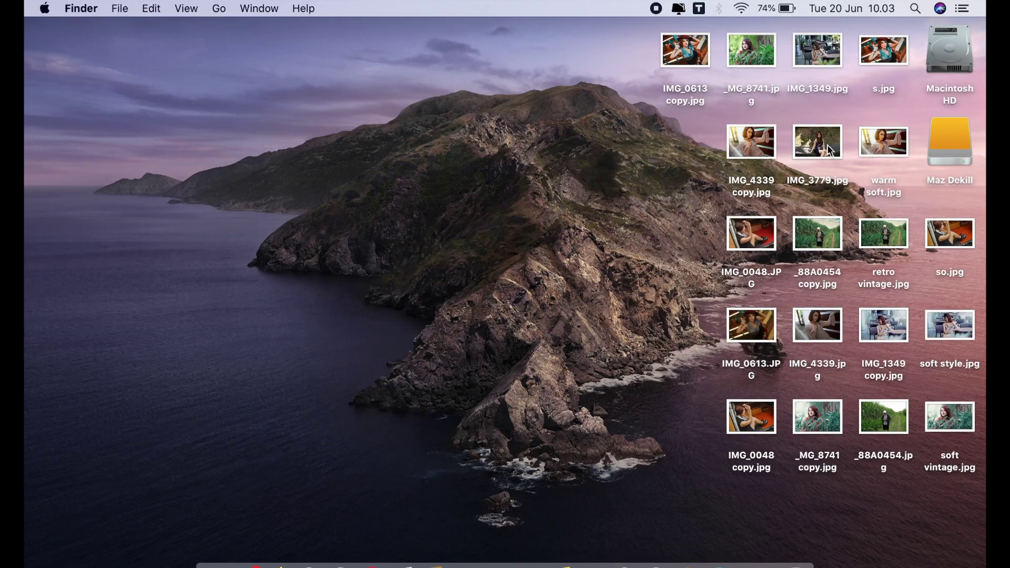
Open the desktop photo IMG_3779.jpg in Adobe Photoshop 2021 from its right-click menu.
{"action": "left_click", "coordinate": [829, 150]}
{"action": "right_click", "coordinate": [827, 144]}
{"action": "mouse_move", "coordinate": [677, 164]}
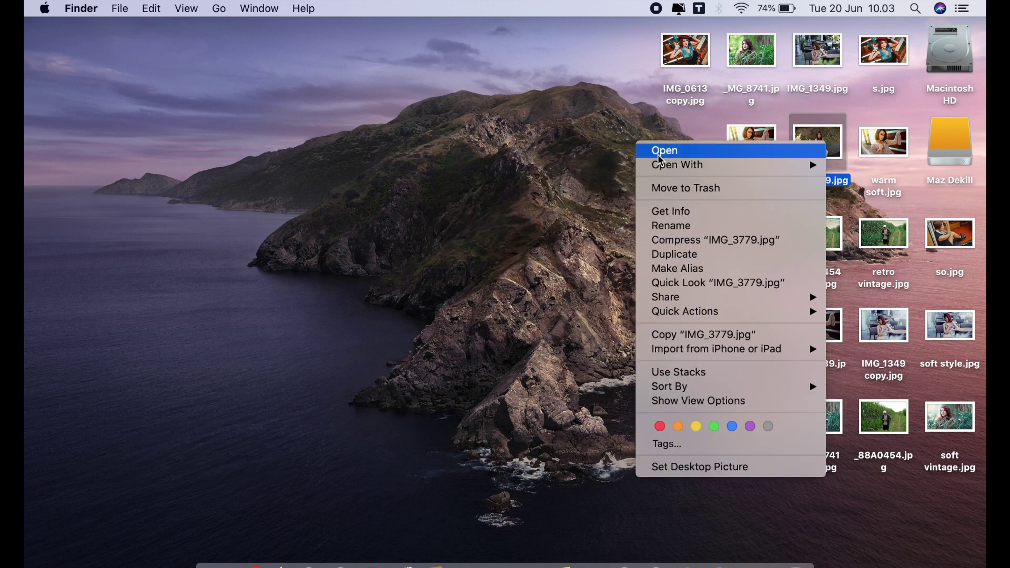
{"action": "left_click", "coordinate": [589, 195]}
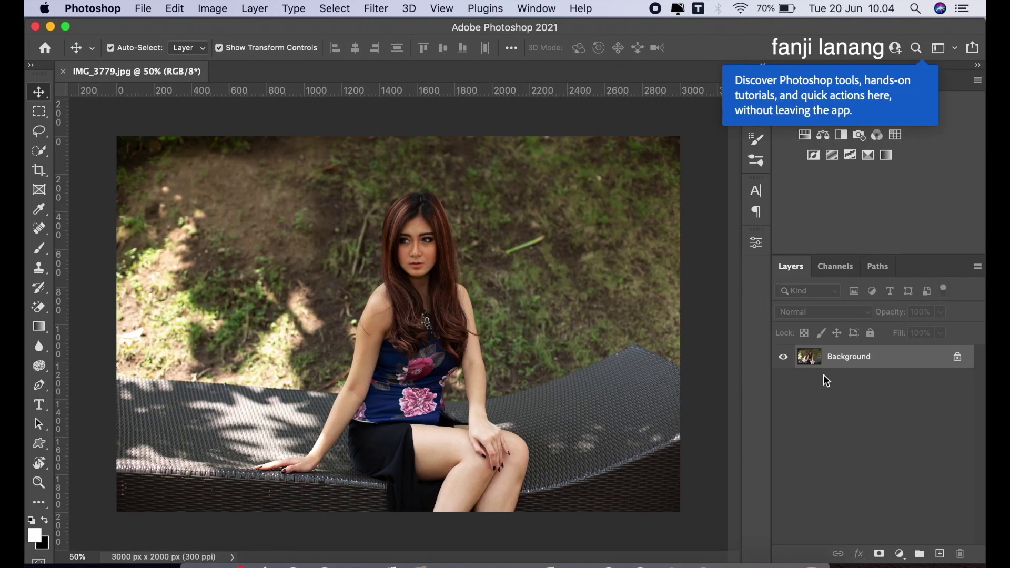
Duplicate the Background layer so a Background copy layer sits above it.
{"action": "mouse_move", "coordinate": [852, 357]}
{"action": "left_mouse_down"}
{"action": "mouse_move", "coordinate": [906, 452]}
{"action": "mouse_move", "coordinate": [939, 553]}
{"action": "left_mouse_up"}
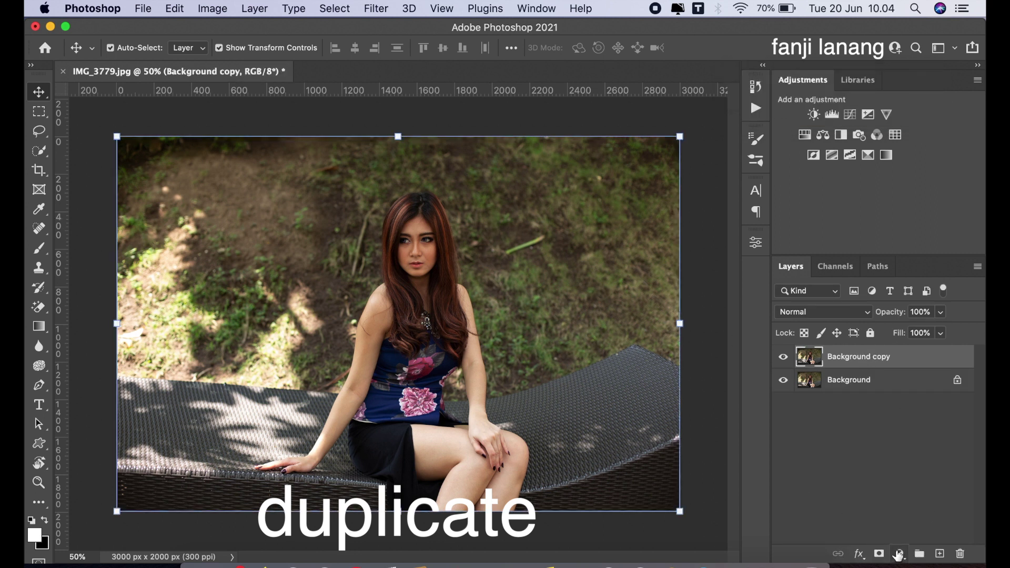
{"action": "left_click", "coordinate": [900, 553]}
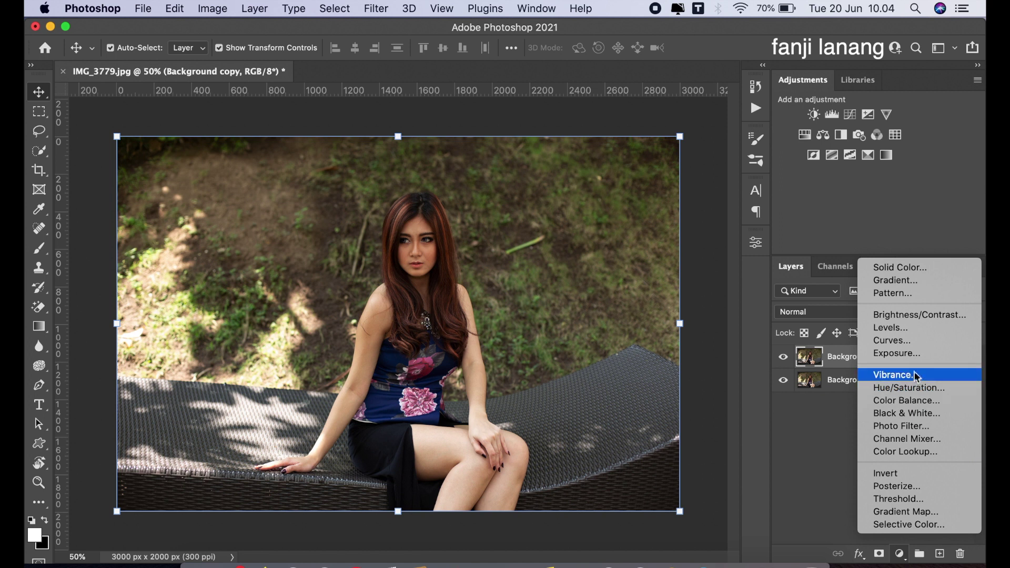
Add a Channel Mixer layer with Red output: Red -50, Green +173, Blue -50, Constant +8.
{"action": "left_click", "coordinate": [915, 439]}
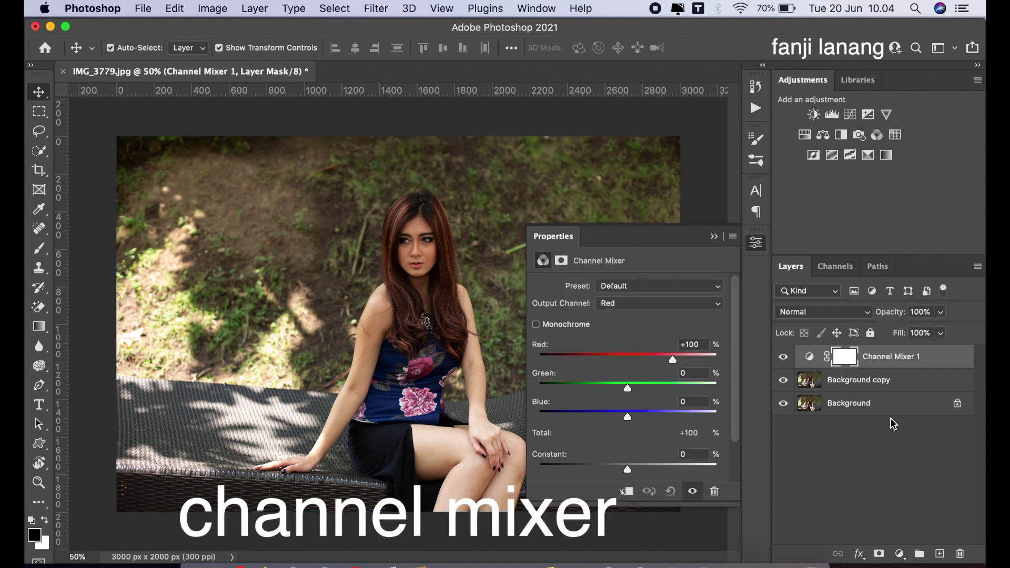
{"action": "left_click", "coordinate": [636, 310]}
{"action": "left_click", "coordinate": [634, 304]}
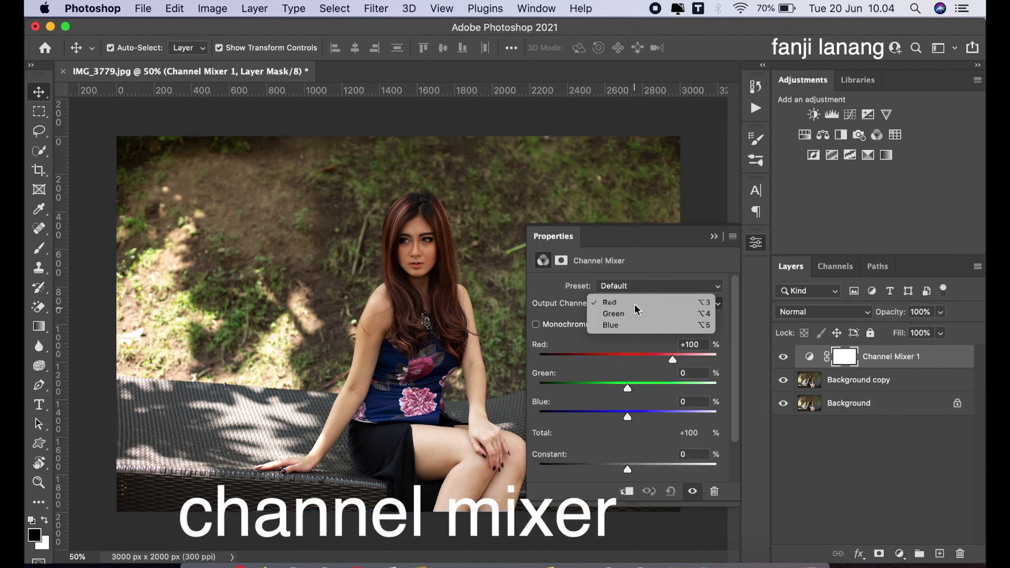
{"action": "left_click_drag", "start_coordinate": [607, 354], "coordinate": [606, 361]}
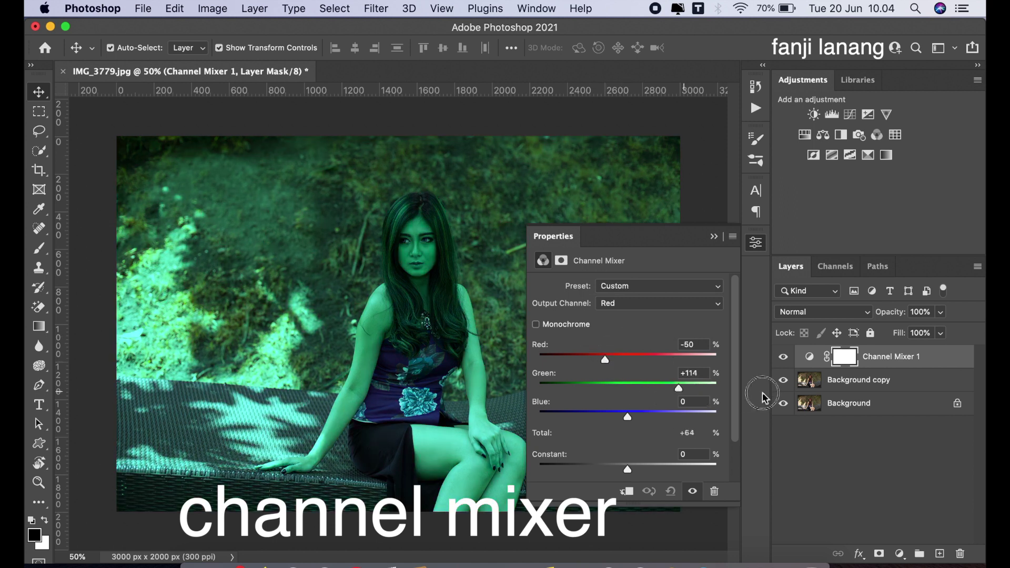
{"action": "left_click_drag", "start_coordinate": [627, 388], "coordinate": [765, 392]}
{"action": "left_click", "coordinate": [609, 412]}
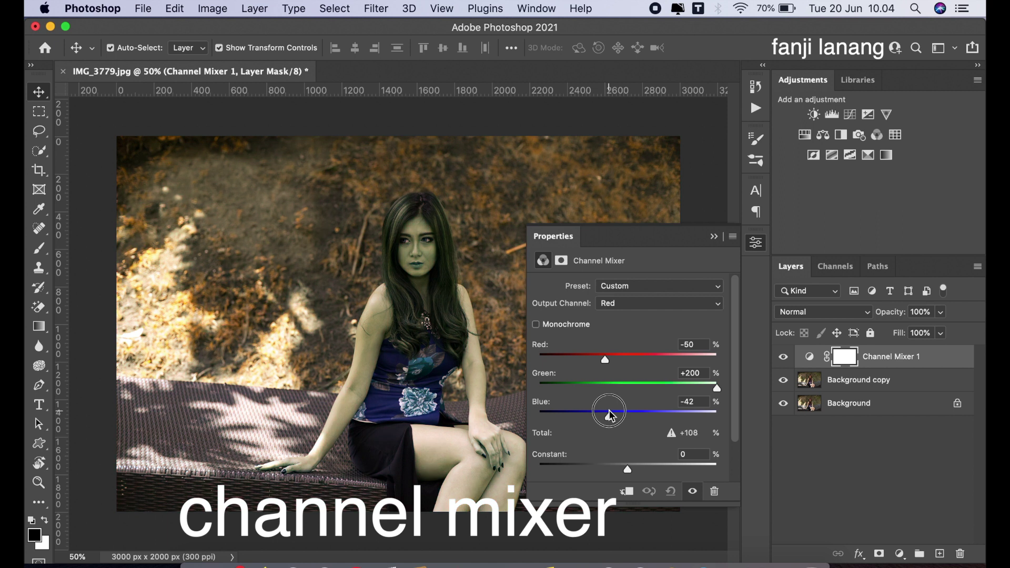
{"action": "left_click_drag", "start_coordinate": [610, 413], "coordinate": [605, 419]}
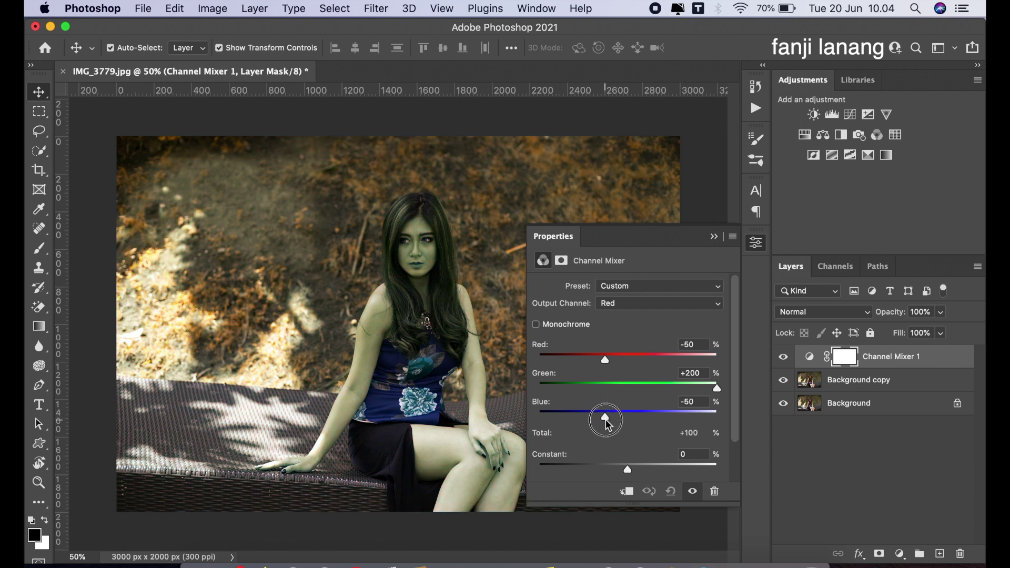
{"action": "mouse_move", "coordinate": [624, 466]}
{"action": "left_mouse_down"}
{"action": "mouse_move", "coordinate": [613, 468]}
{"action": "mouse_move", "coordinate": [640, 469]}
{"action": "mouse_move", "coordinate": [627, 471]}
{"action": "left_mouse_up"}
{"action": "left_click_drag", "start_coordinate": [697, 386], "coordinate": [717, 387]}
Set the Channel Mixer layer's blend mode to Lighten and keep it visible.
{"action": "left_click", "coordinate": [716, 237]}
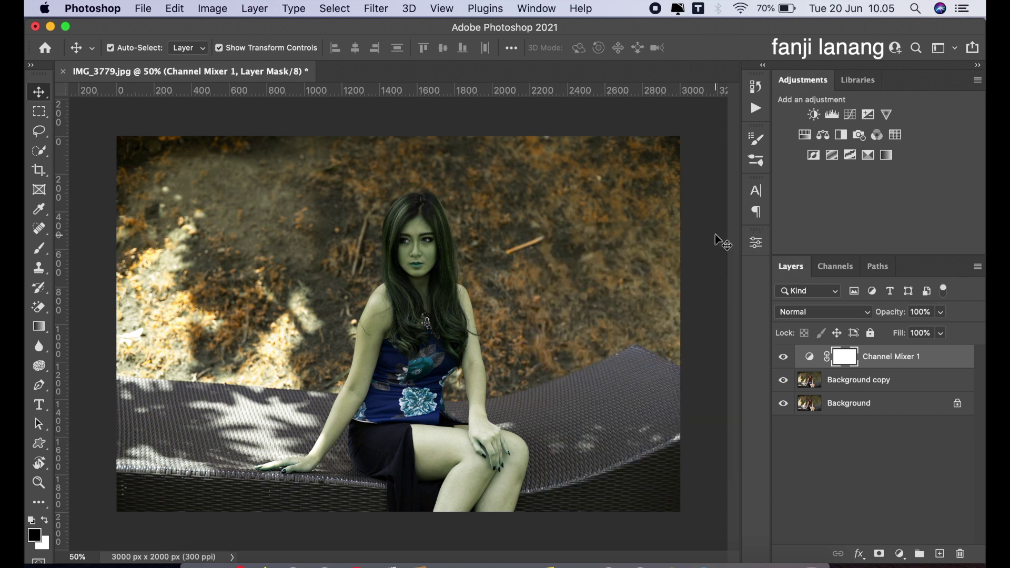
{"action": "left_click", "coordinate": [831, 312]}
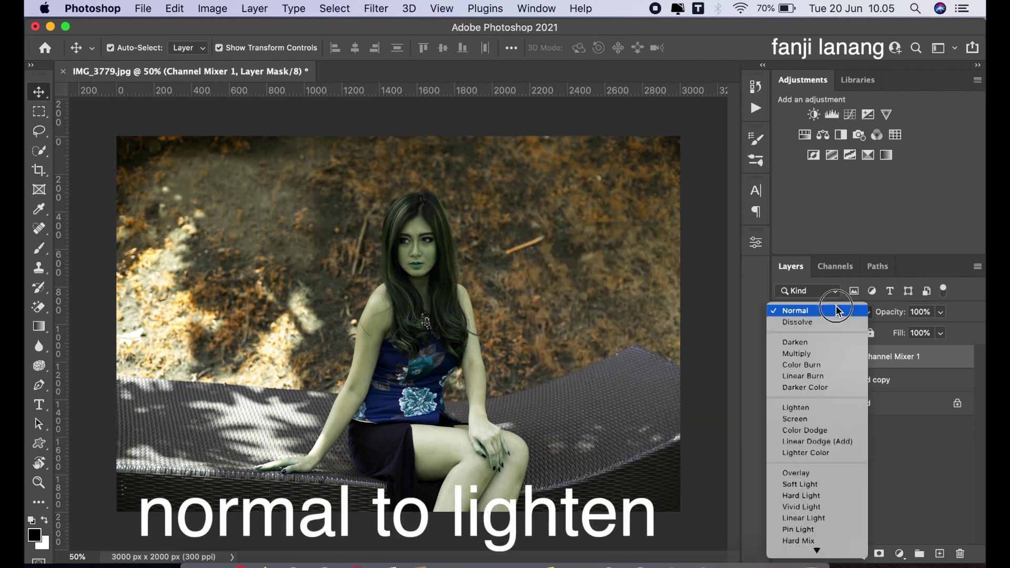
{"action": "left_click", "coordinate": [809, 408]}
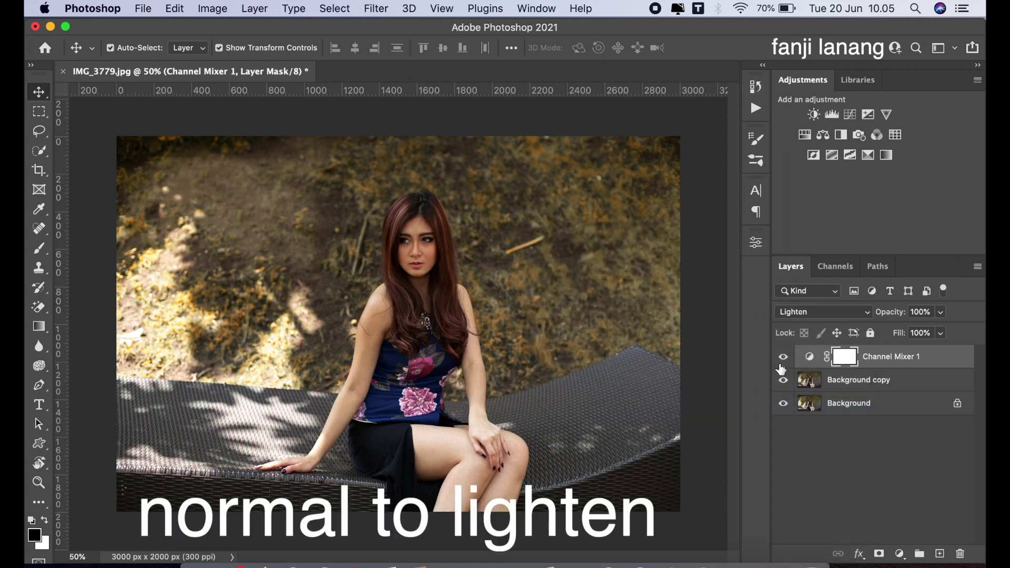
{"action": "left_click", "coordinate": [783, 357]}
{"action": "left_click", "coordinate": [900, 554]}
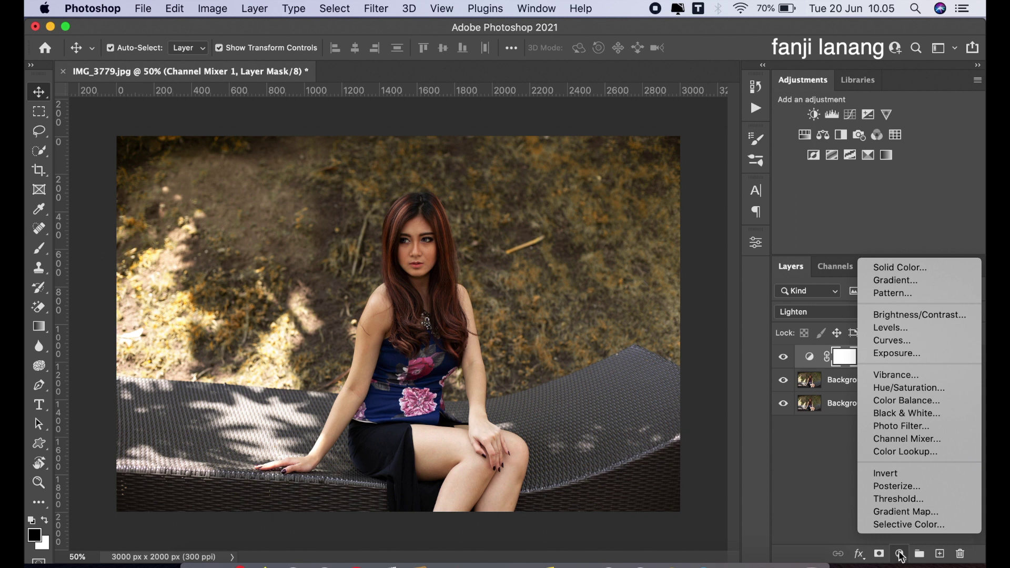
Create a new Layer 1 and set a cream fde8c7 foreground colour for the Gradient tool.
{"action": "left_click", "coordinate": [818, 480]}
{"action": "left_click", "coordinate": [940, 554]}
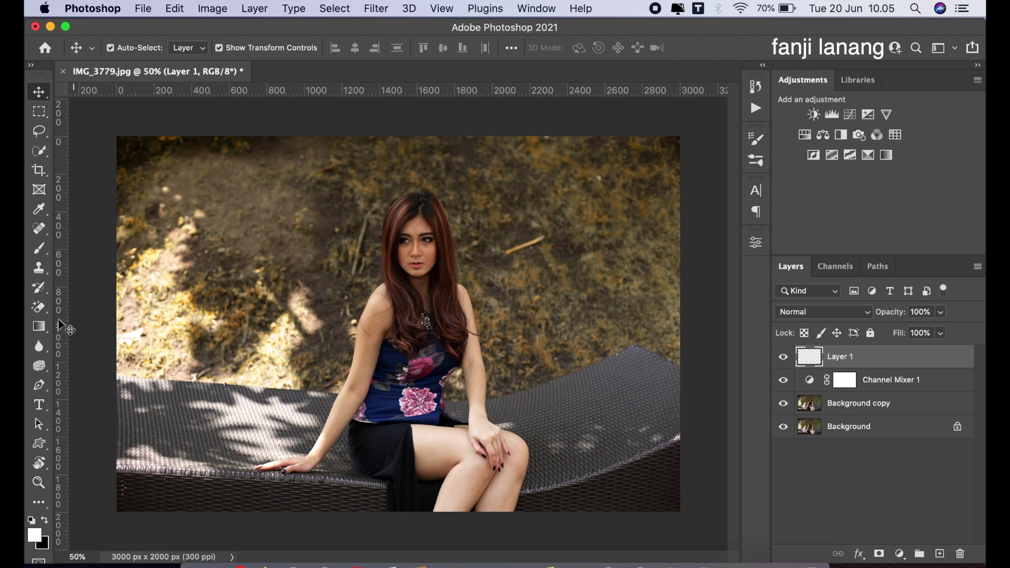
{"action": "left_click", "coordinate": [40, 326]}
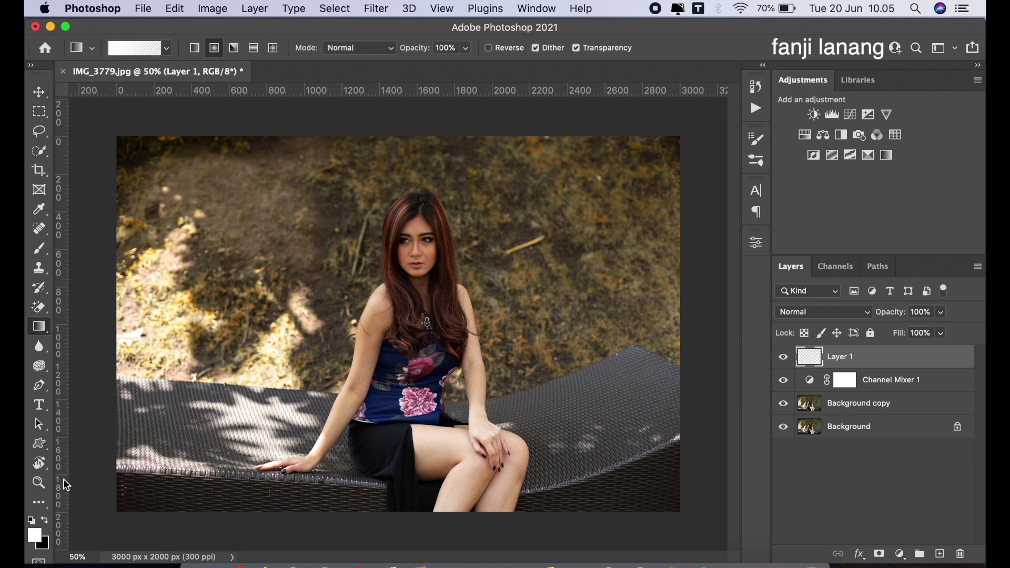
{"action": "left_click", "coordinate": [38, 537]}
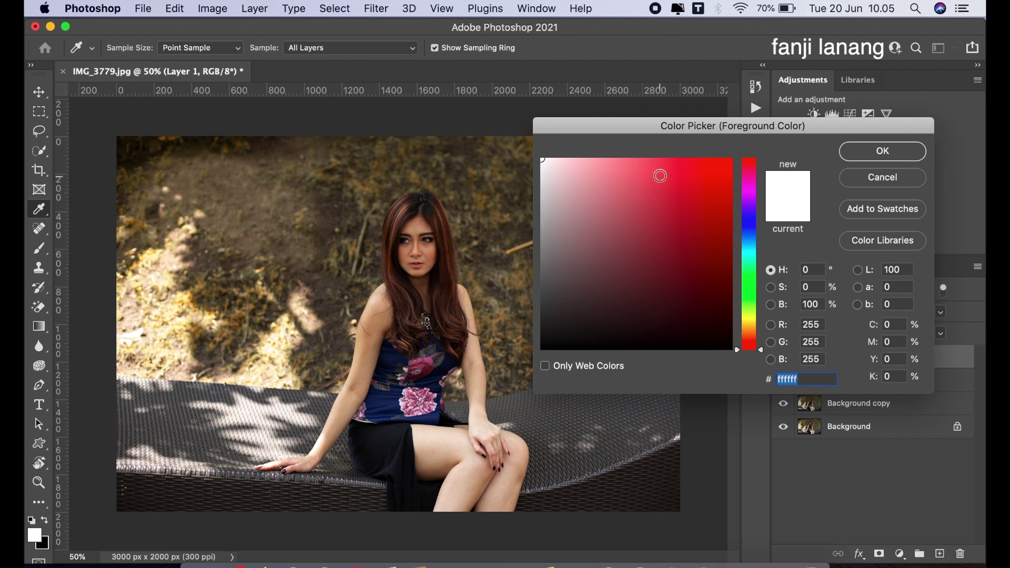
{"action": "left_click_drag", "start_coordinate": [750, 288], "coordinate": [756, 332]}
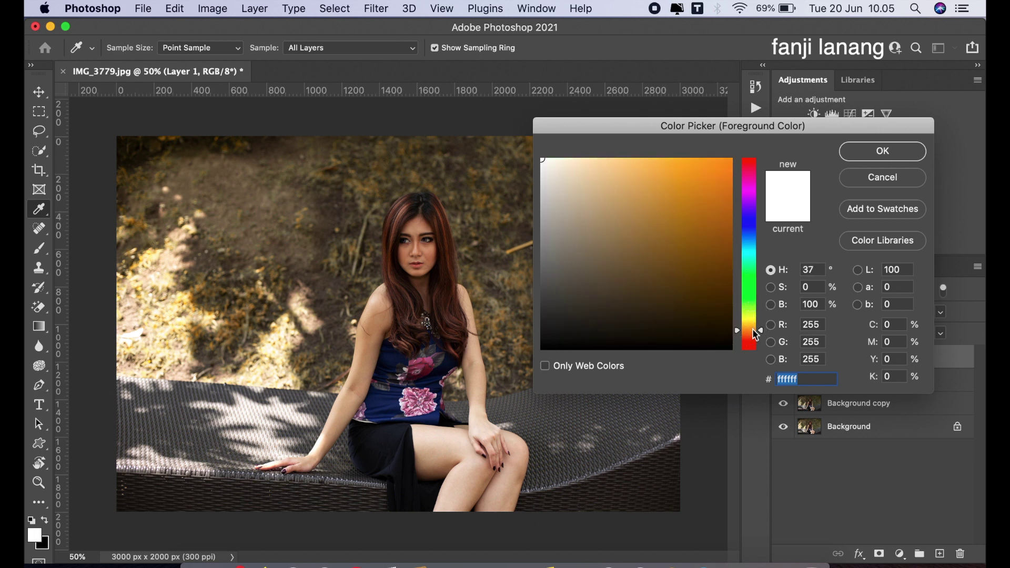
{"action": "left_click", "coordinate": [582, 159]}
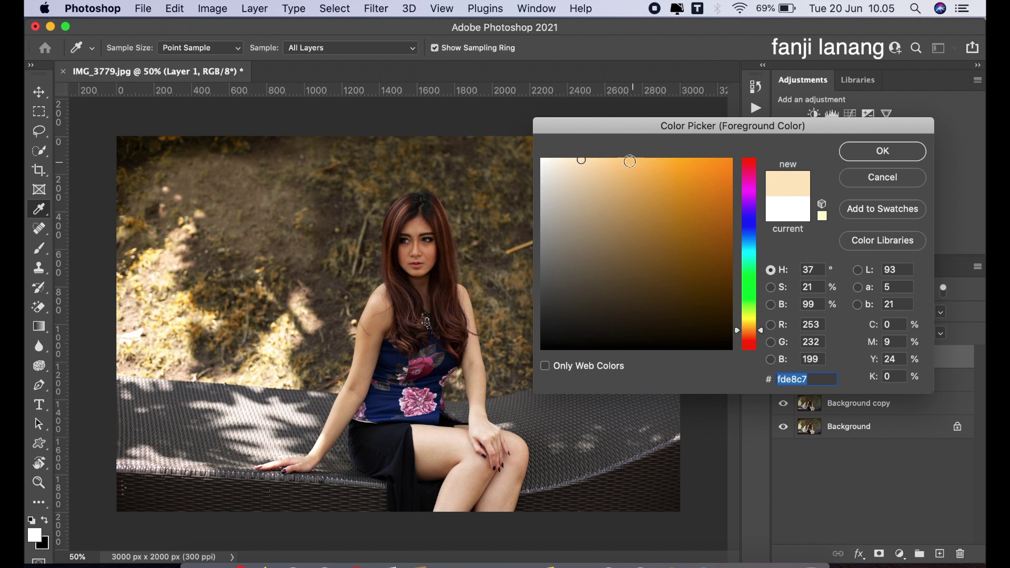
{"action": "left_click", "coordinate": [847, 151]}
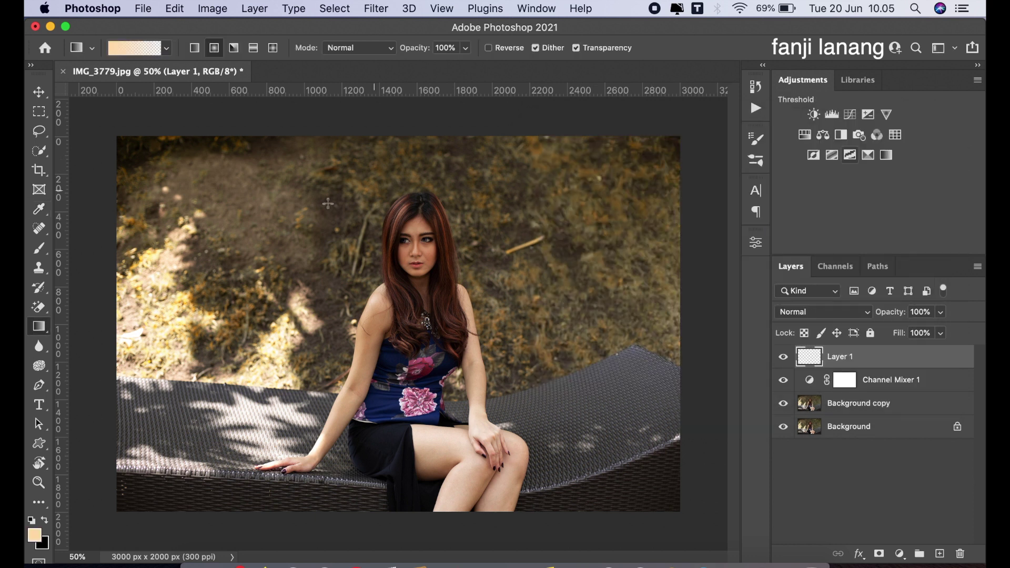
Draw a cream gradient glow over the photo's upper right, replacing the first attempt.
{"action": "left_click_drag", "start_coordinate": [92, 261], "coordinate": [331, 360]}
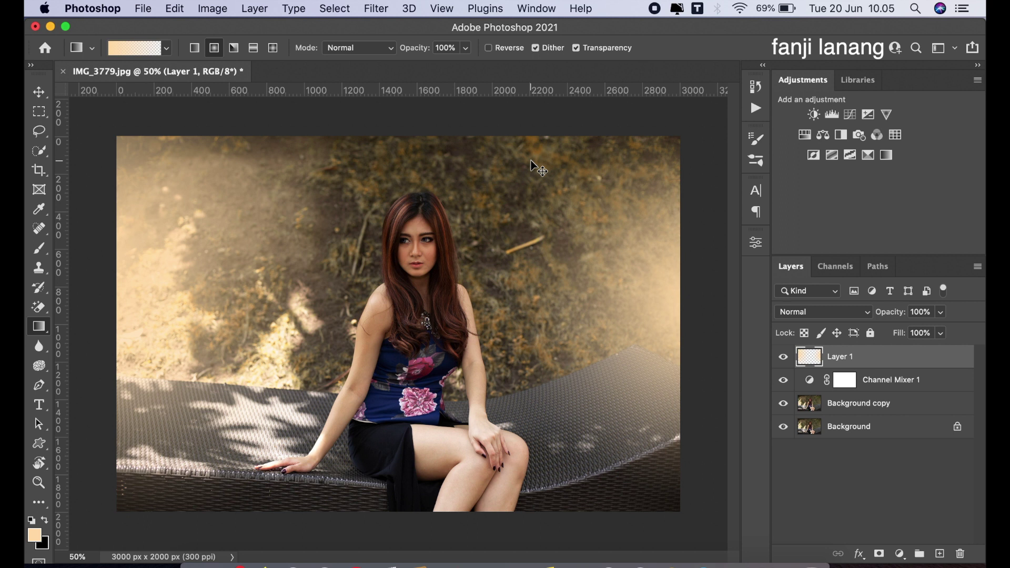
{"action": "key", "text": "super+z"}
{"action": "left_click_drag", "start_coordinate": [563, 118], "coordinate": [517, 298]}
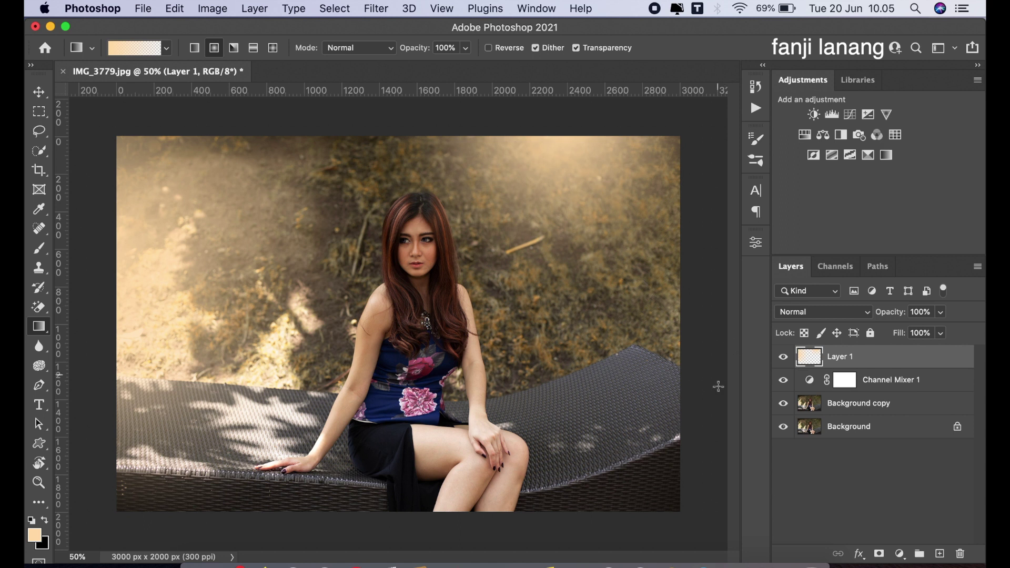
Add a Curves layer that lifts the RGB midtones, lowers highlights and deepens shadows.
{"action": "left_click", "coordinate": [899, 552]}
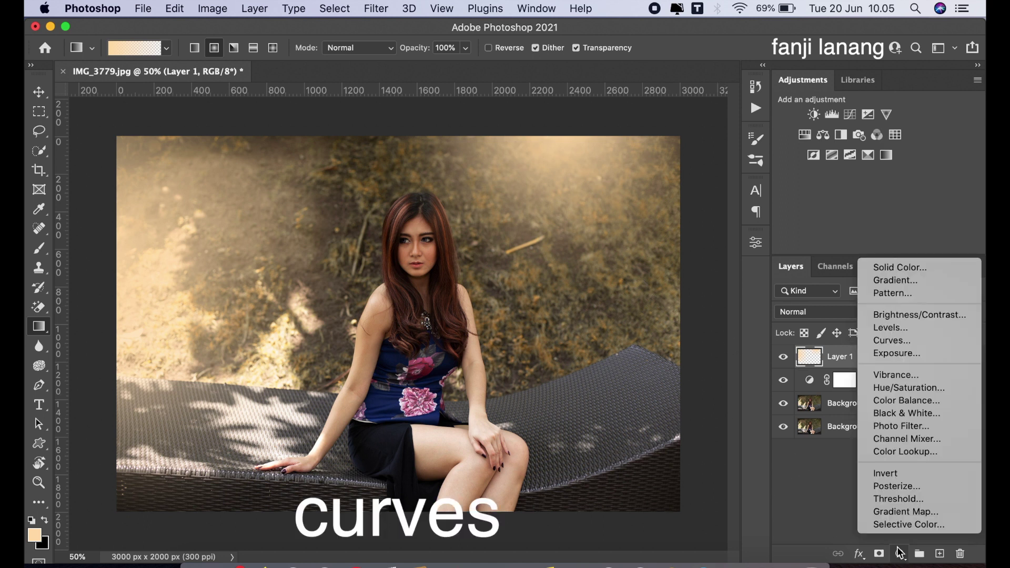
{"action": "left_click", "coordinate": [948, 340]}
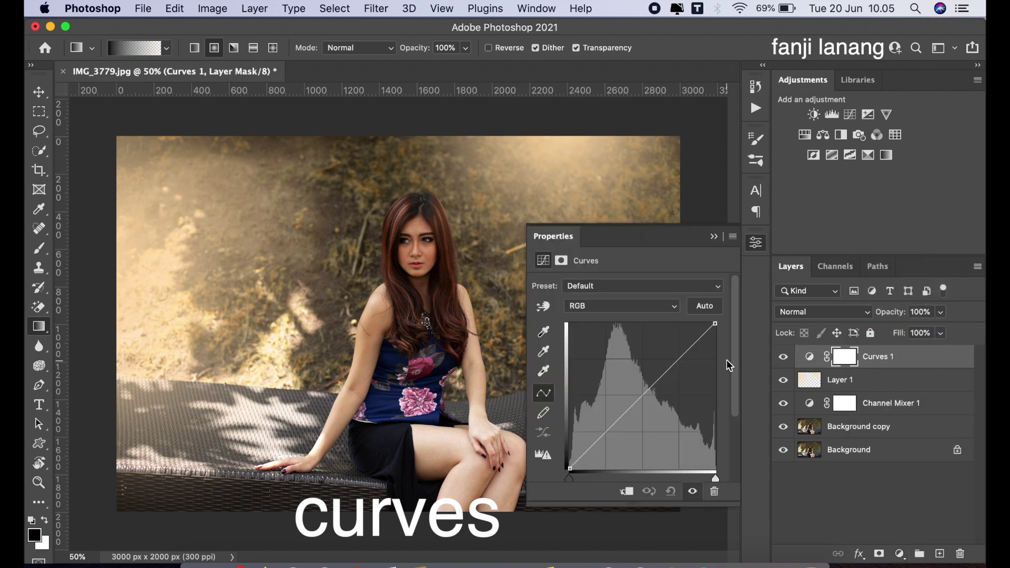
{"action": "left_click_drag", "start_coordinate": [641, 396], "coordinate": [642, 377]}
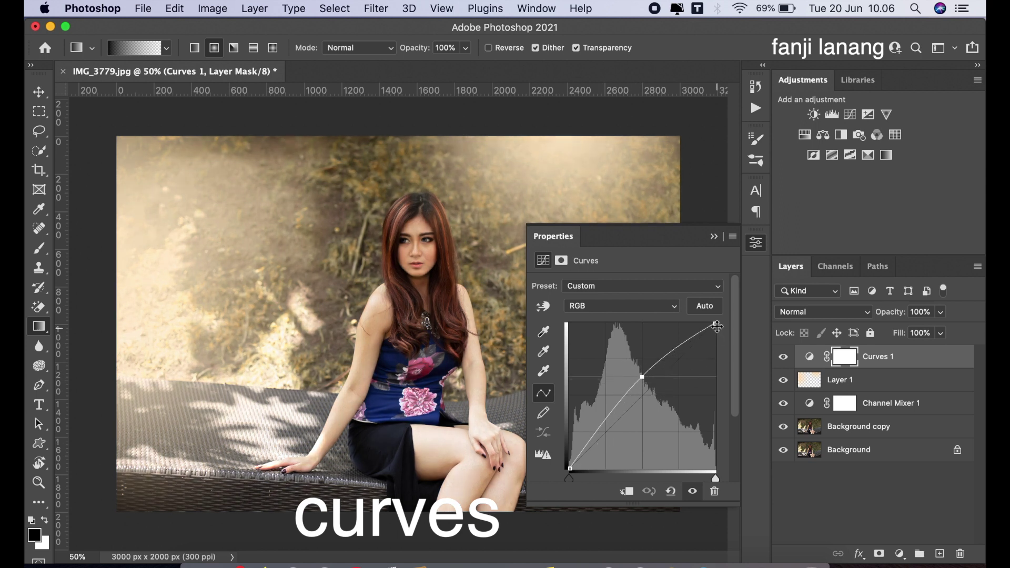
{"action": "mouse_move", "coordinate": [715, 324]}
{"action": "left_mouse_down"}
{"action": "mouse_move", "coordinate": [716, 345]}
{"action": "mouse_move", "coordinate": [716, 335]}
{"action": "left_mouse_up"}
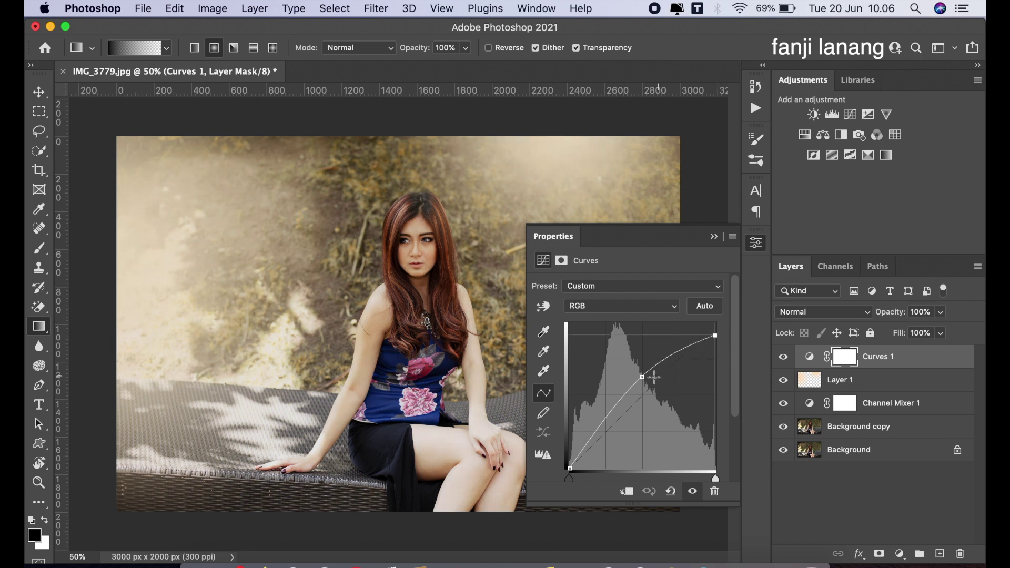
{"action": "left_click_drag", "start_coordinate": [642, 376], "coordinate": [642, 385]}
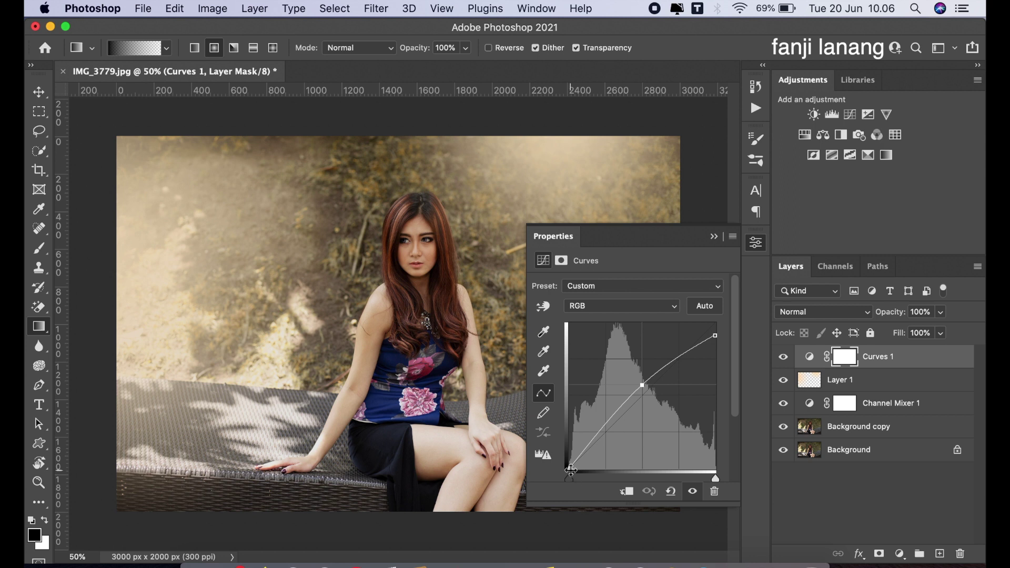
{"action": "left_click_drag", "start_coordinate": [569, 468], "coordinate": [575, 468]}
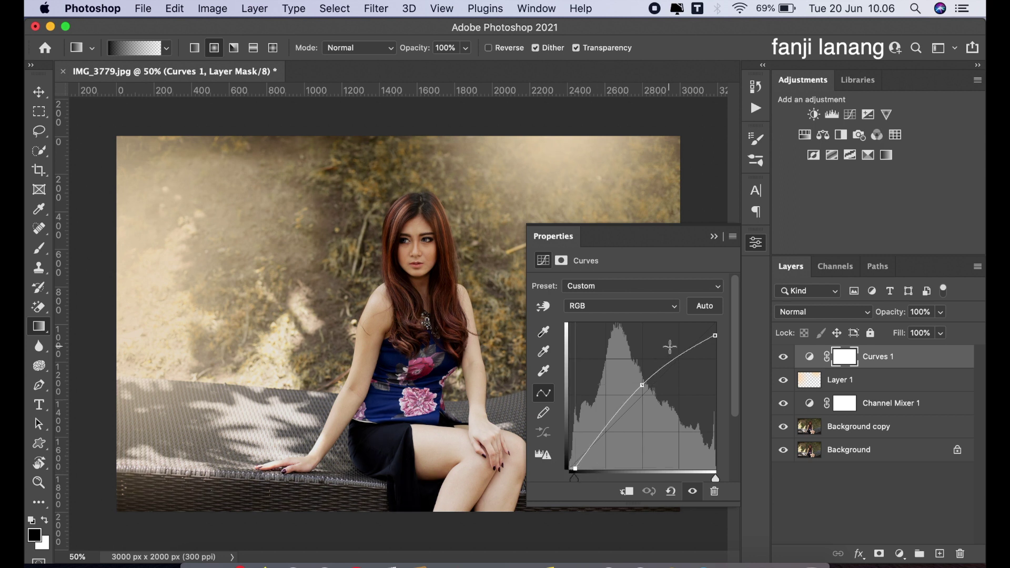
{"action": "left_click_drag", "start_coordinate": [714, 335], "coordinate": [714, 340]}
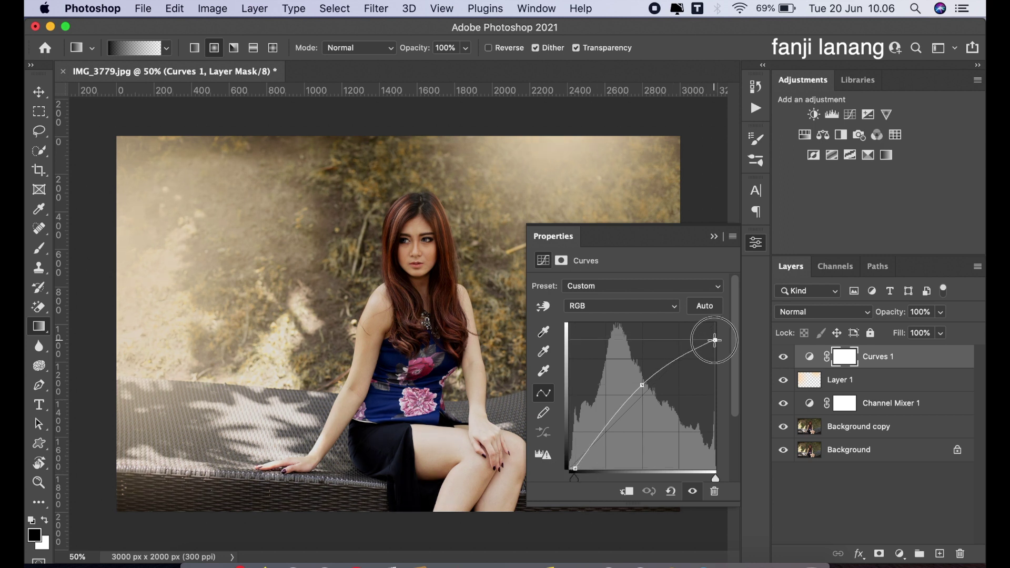
Pull down the Blue channel highlights on the curve for extra warmth.
{"action": "left_click", "coordinate": [626, 309]}
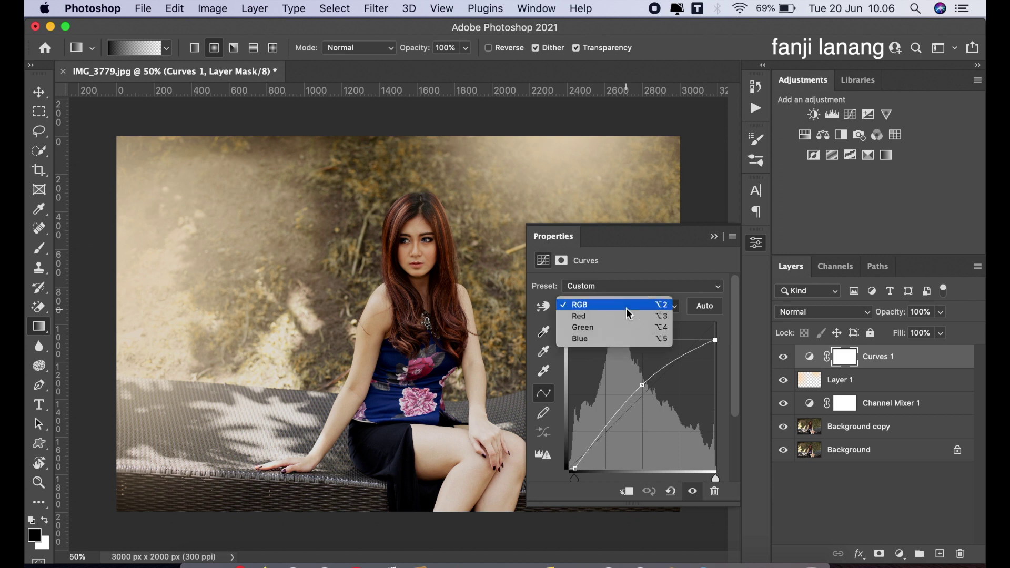
{"action": "left_click", "coordinate": [610, 339]}
{"action": "left_click_drag", "start_coordinate": [713, 324], "coordinate": [701, 316]}
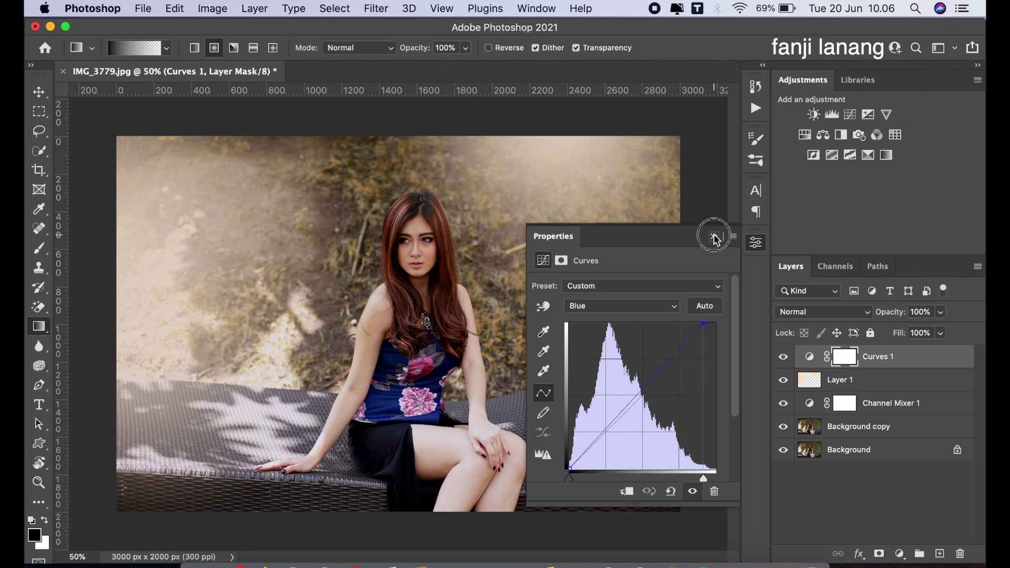
{"action": "left_click", "coordinate": [713, 236]}
Add a Selective Color layer with Reds set to Cyan -87, Magenta -20, Yellow +24.
{"action": "left_click", "coordinate": [899, 553]}
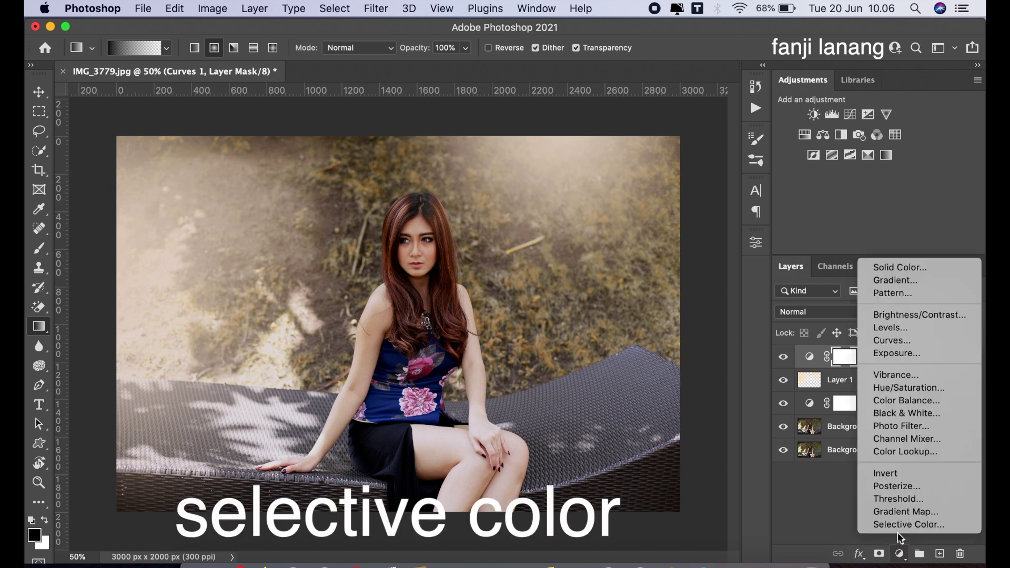
{"action": "left_click", "coordinate": [897, 520]}
{"action": "left_click_drag", "start_coordinate": [627, 334], "coordinate": [505, 342]}
{"action": "left_click_drag", "start_coordinate": [611, 362], "coordinate": [610, 366]}
{"action": "left_click", "coordinate": [648, 390]}
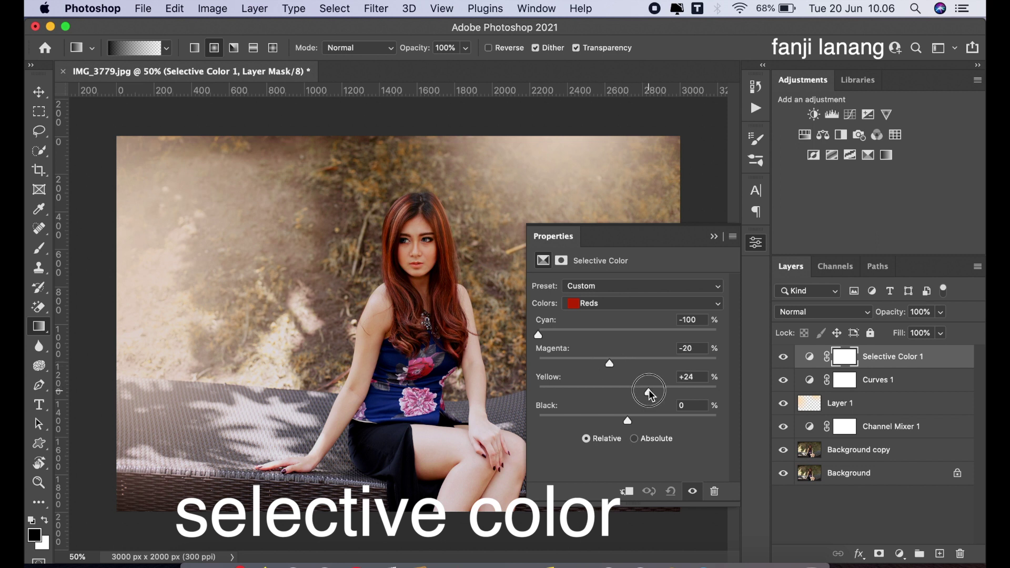
{"action": "left_click", "coordinate": [550, 331]}
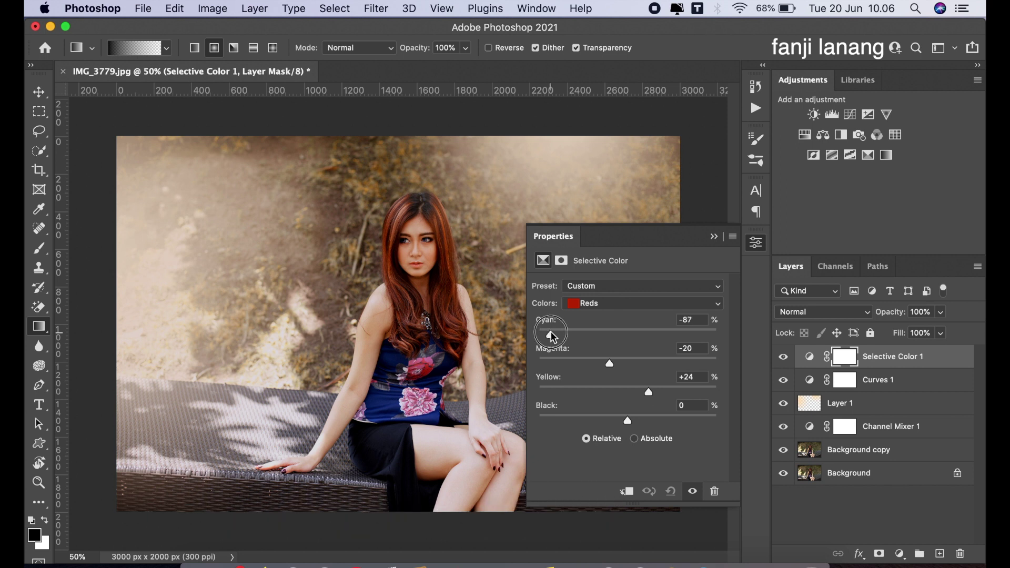
Set Yellows to Cyan -64, Magenta -14, Yellow +18, Black -25, then compare before and after.
{"action": "left_click", "coordinate": [586, 304]}
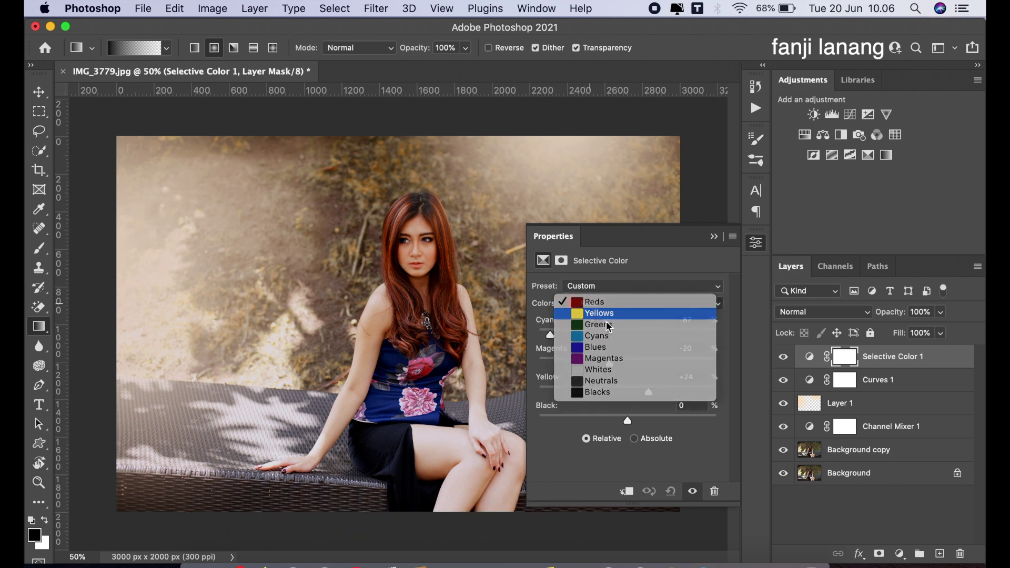
{"action": "left_click", "coordinate": [605, 315]}
{"action": "mouse_move", "coordinate": [624, 334]}
{"action": "left_mouse_down"}
{"action": "mouse_move", "coordinate": [518, 342]}
{"action": "mouse_move", "coordinate": [614, 362]}
{"action": "left_mouse_up"}
{"action": "left_click", "coordinate": [614, 363]}
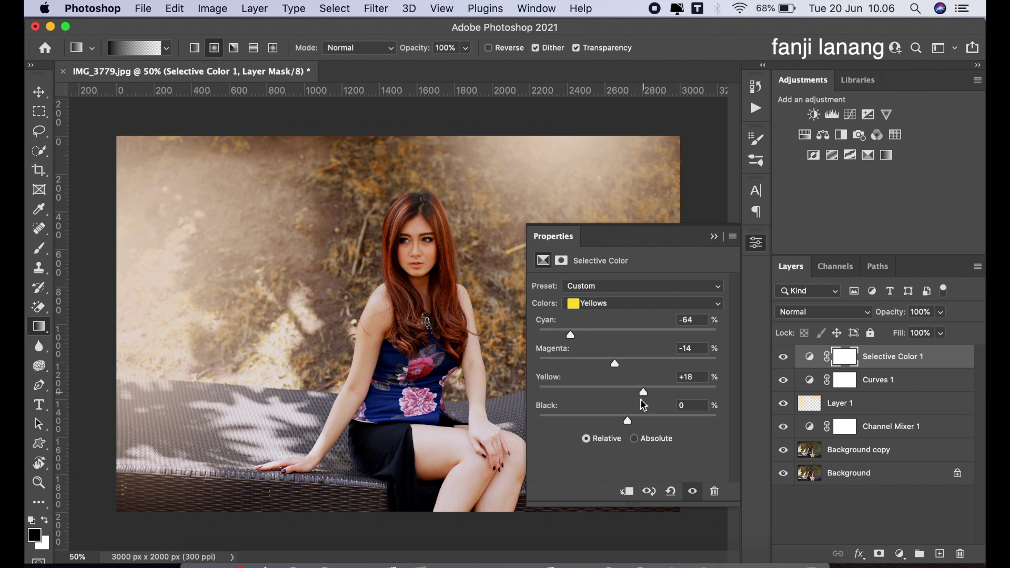
{"action": "left_click_drag", "start_coordinate": [641, 415], "coordinate": [573, 414]}
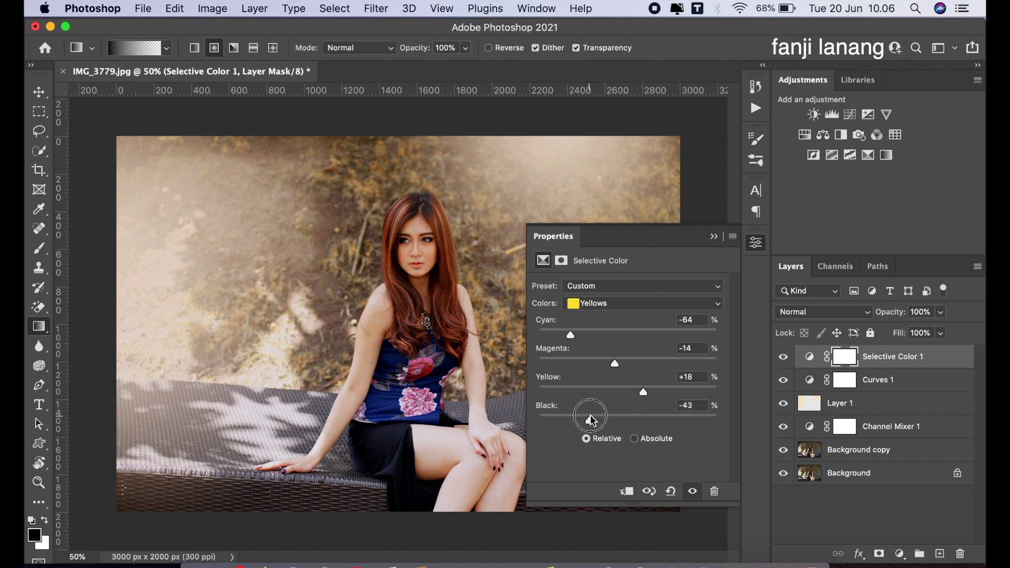
{"action": "left_click_drag", "start_coordinate": [595, 414], "coordinate": [605, 416]}
{"action": "left_click", "coordinate": [714, 236]}
{"action": "left_click", "coordinate": [775, 357]}
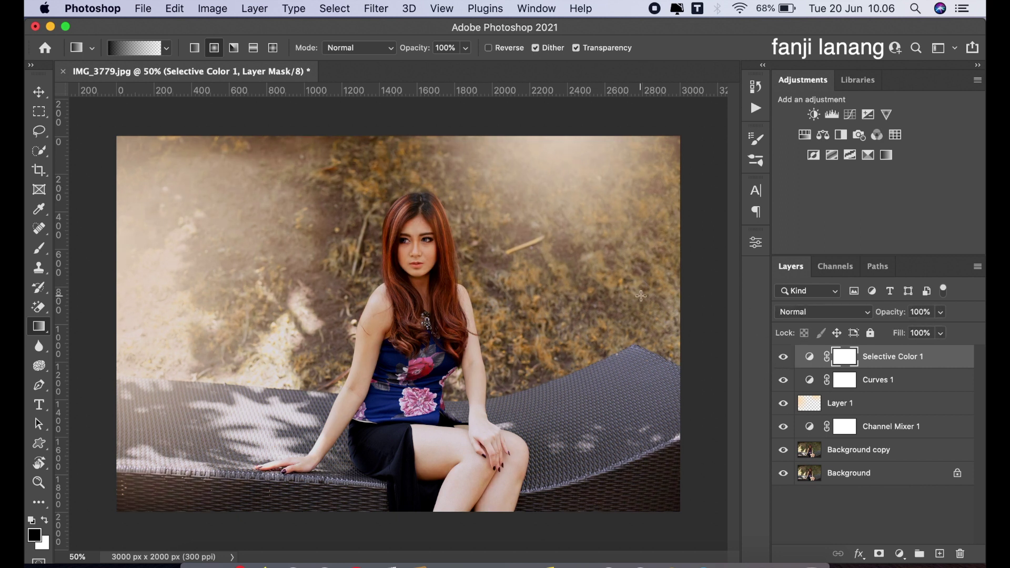
On a new Layer 2, stamp the signature brush preset in white at the lower right.
{"action": "left_click", "coordinate": [940, 552]}
{"action": "key", "text": "b"}
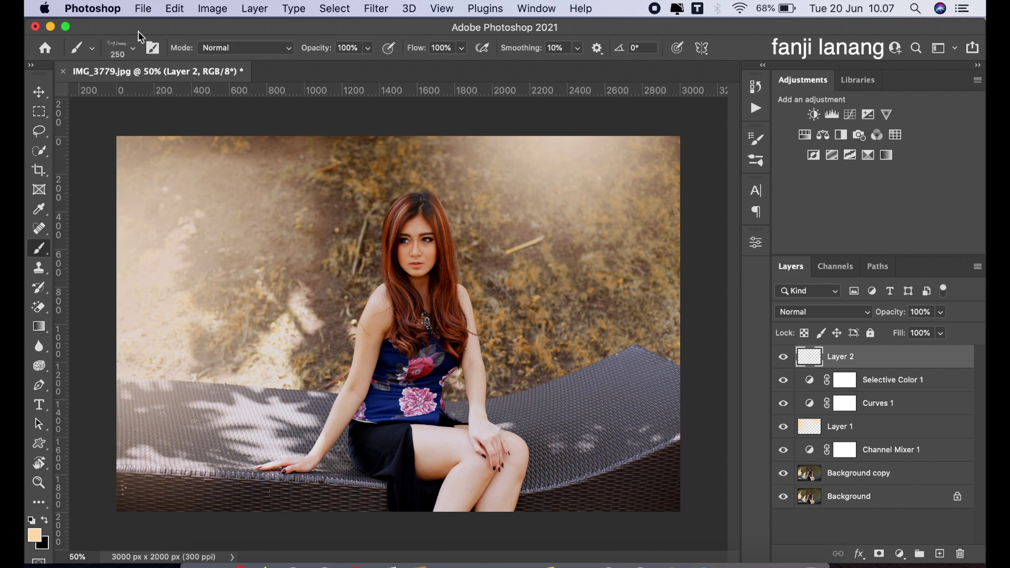
{"action": "left_click", "coordinate": [133, 48]}
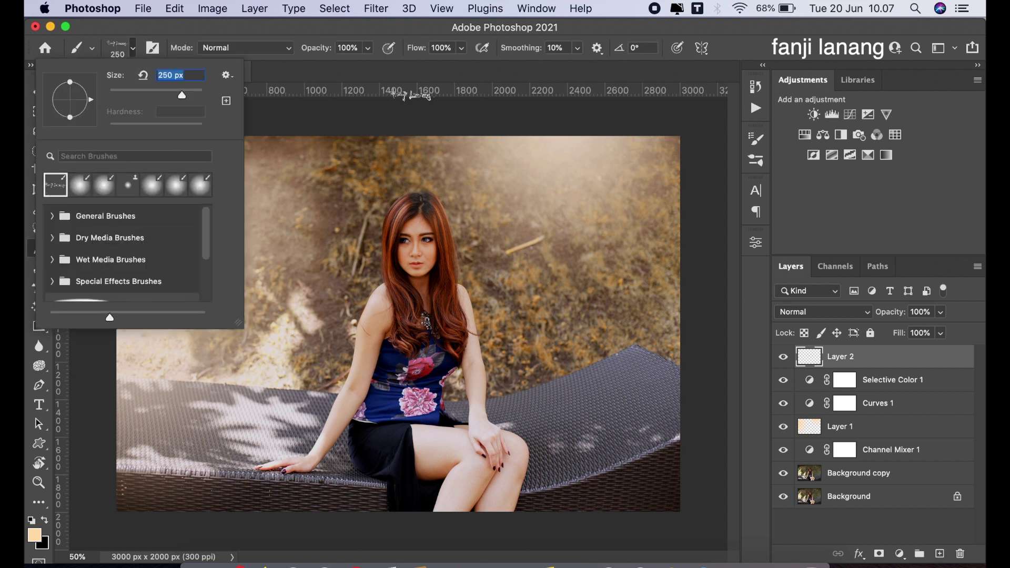
{"action": "key", "text": "Return"}
{"action": "left_click", "coordinate": [32, 520]}
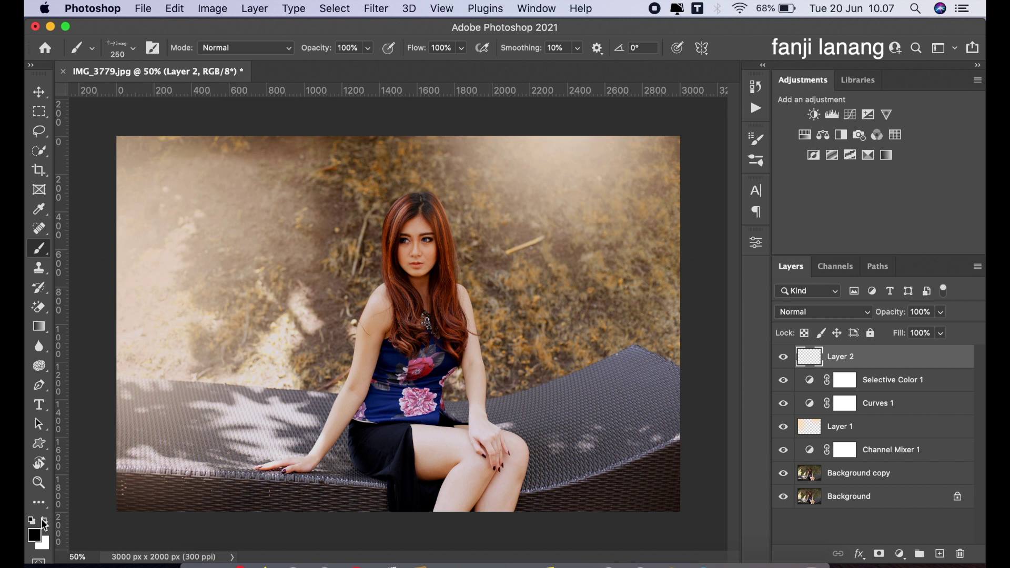
{"action": "left_click", "coordinate": [646, 494]}
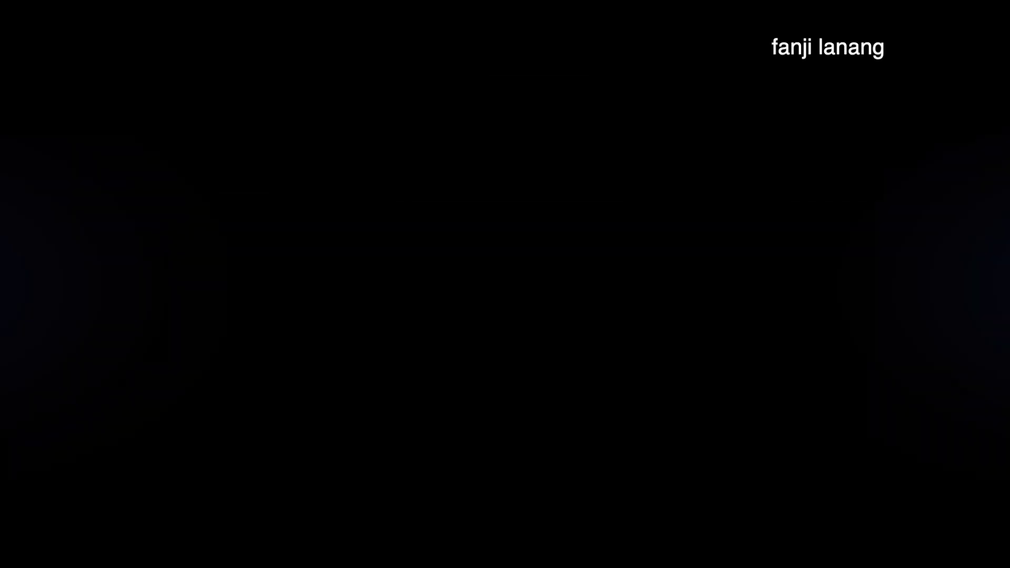